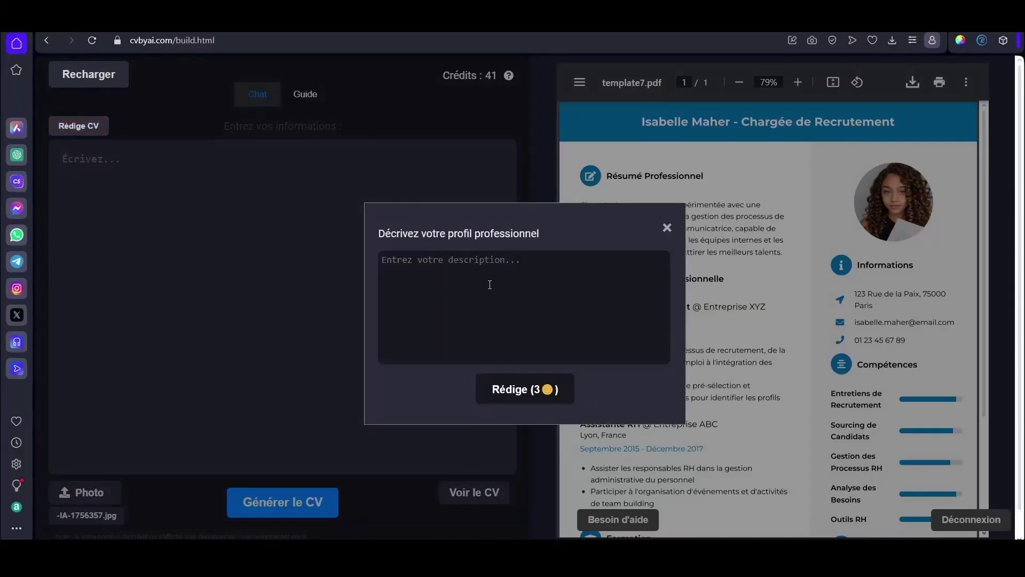
Choose ENG_Junior_01 from the Template list to preview its English sample resume
left_click(489, 264)
type("Manon Aoubri, Youtubeuse")
left_click(525, 389)
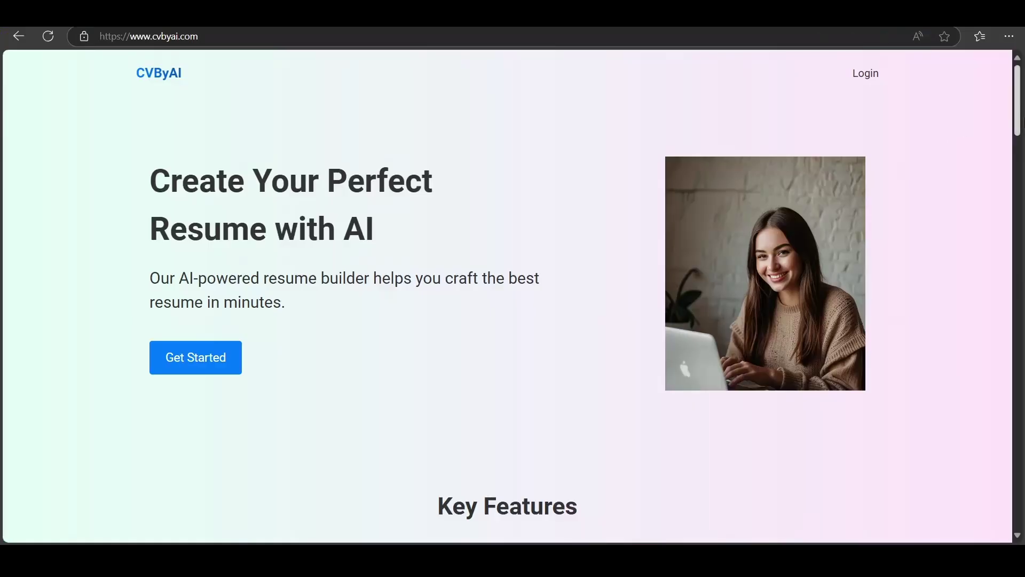
left_click_drag(1020, 114, 1023, 192)
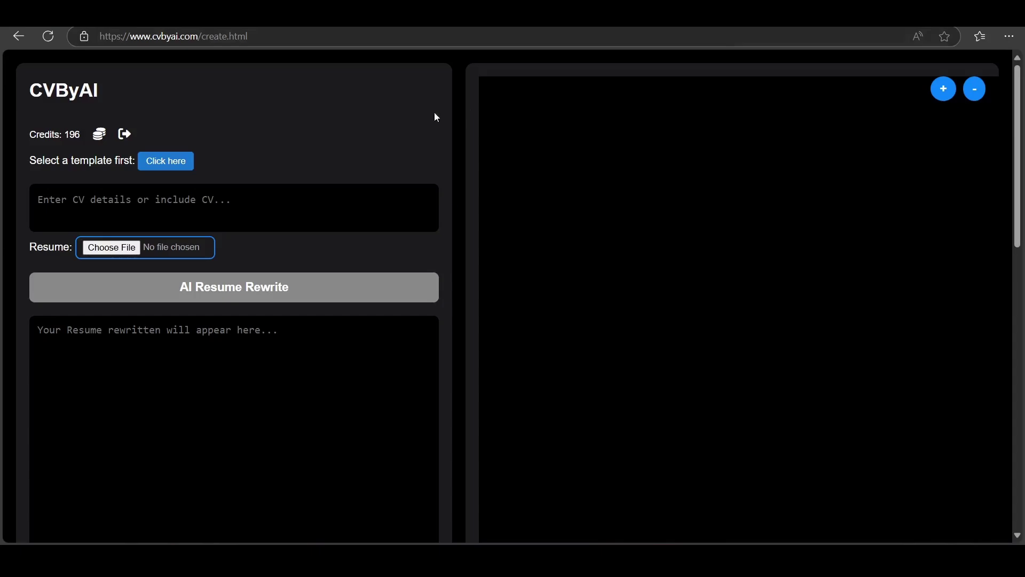
left_click(176, 165)
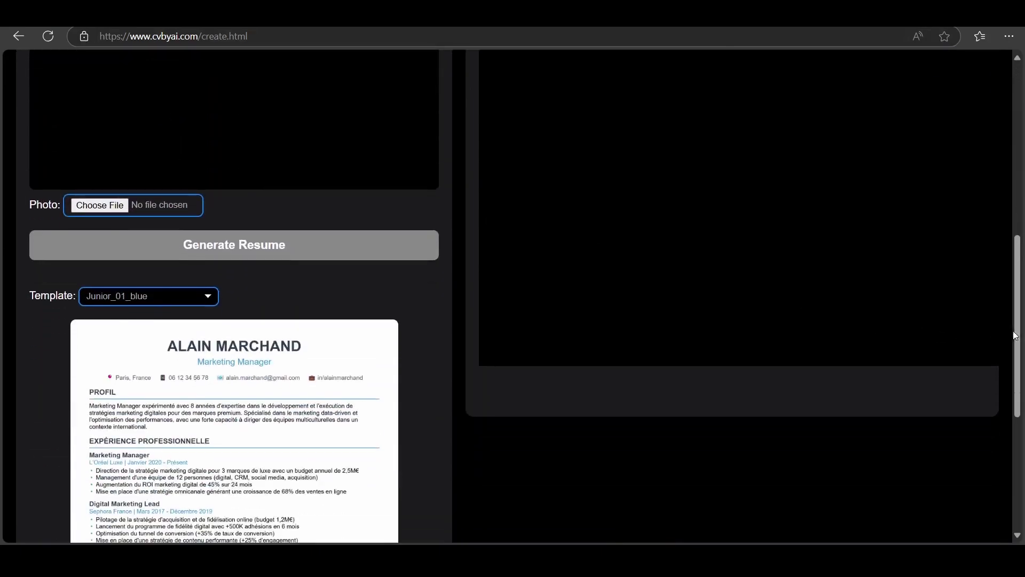
left_click_drag(1015, 335, 1022, 398)
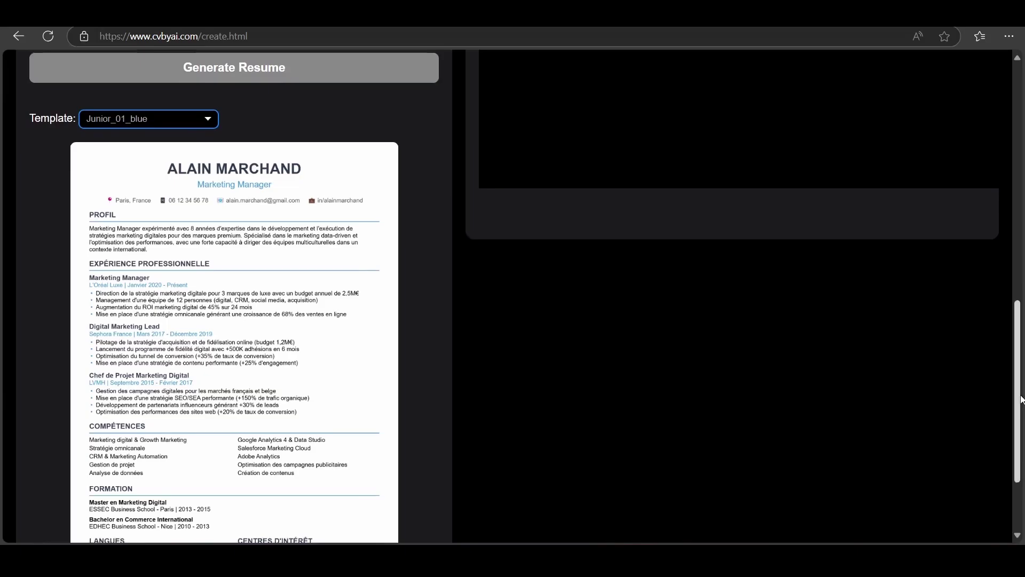
left_click(145, 112)
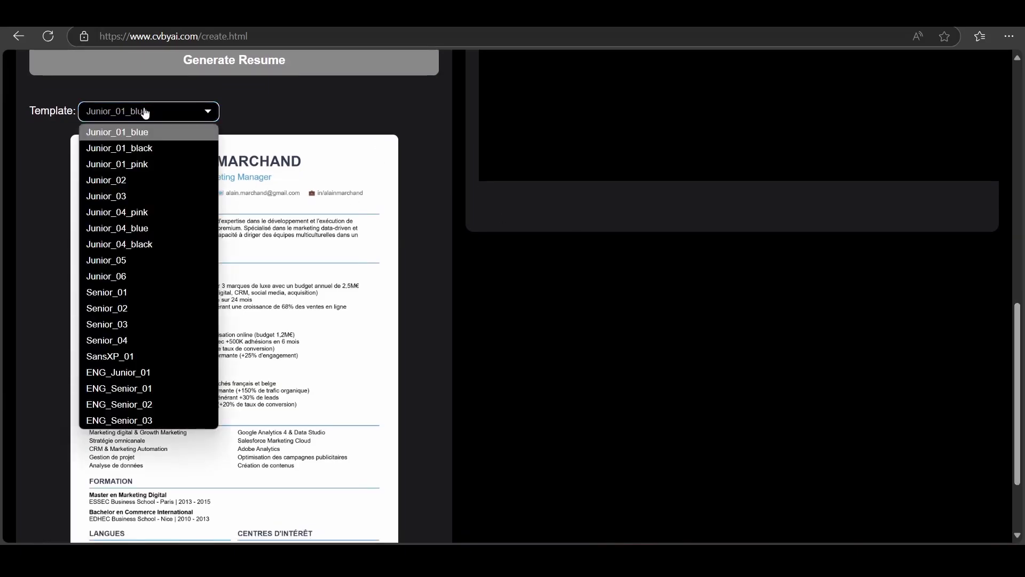
left_click(141, 372)
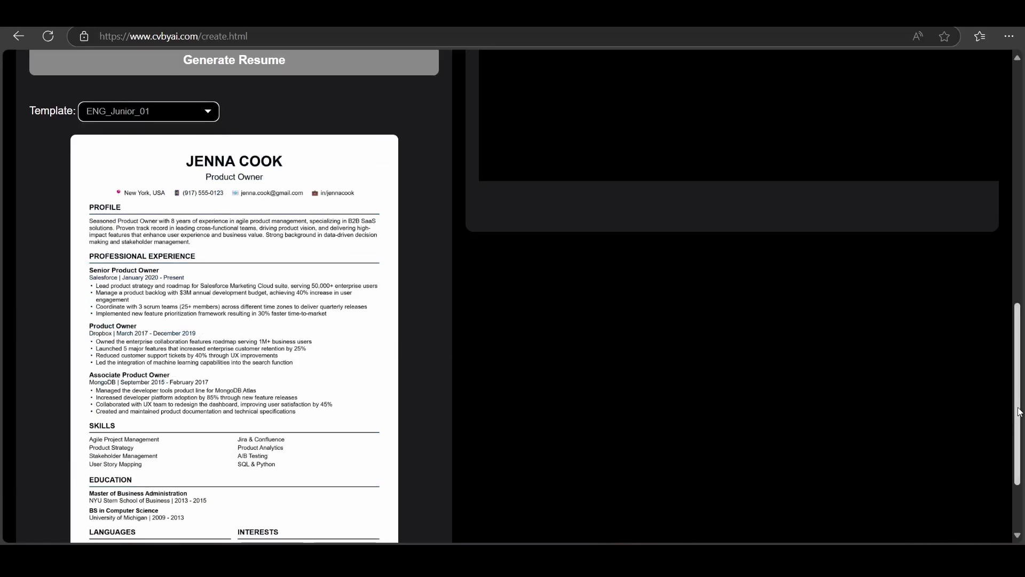
left_click_drag(1020, 412, 1021, 437)
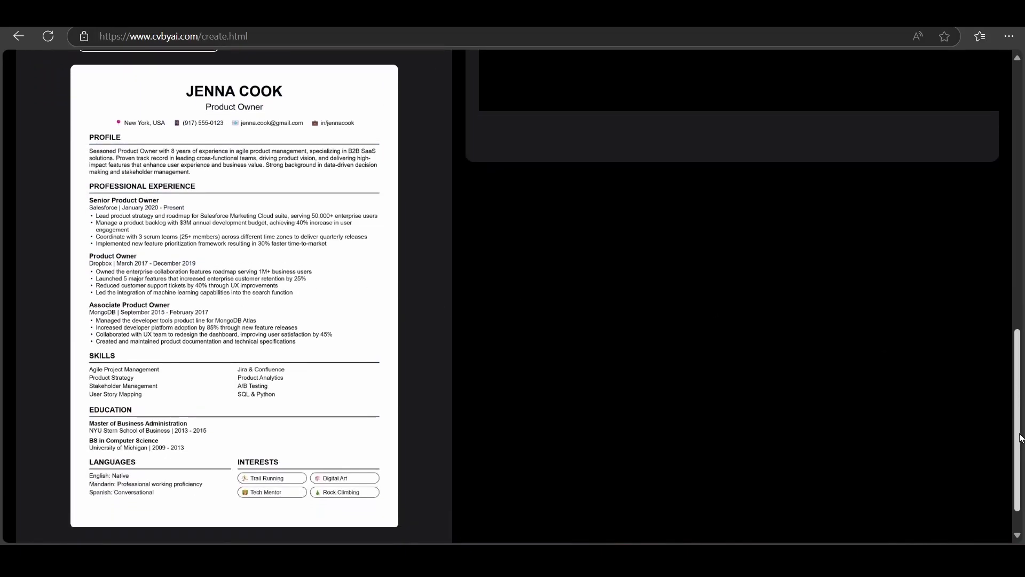
left_click_drag(1022, 438, 1017, 168)
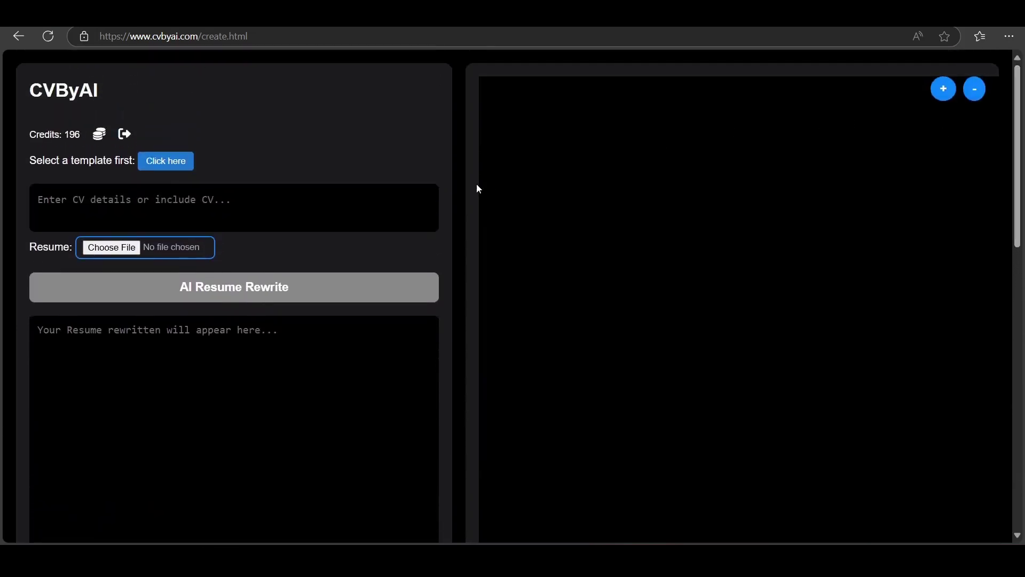
Enter Mike Walker, Marketing Manager, New York in the CV details box, correcting a typo
left_click(295, 203)
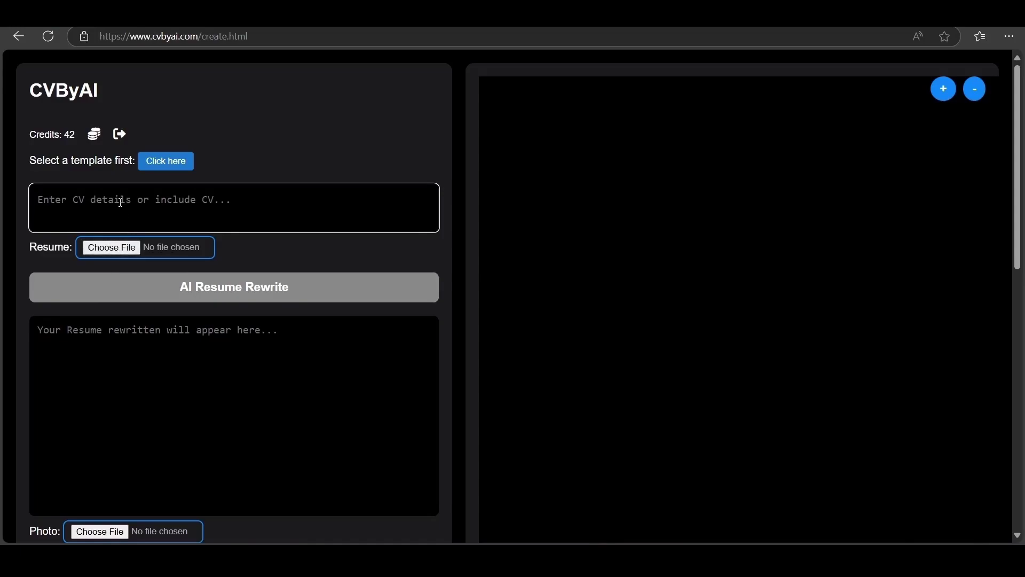
type("Mike Walker, Mae")
key("BackSpace")
type("rketing Manager, ")
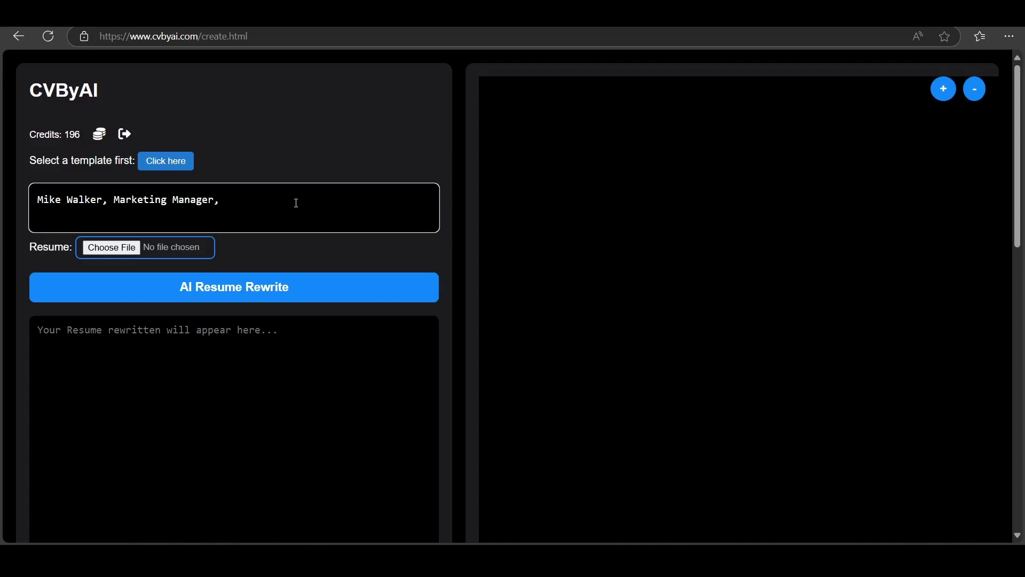
type("ew Yokrk")
Run AI Resume Rewrite to turn the entered details into Marketing Manager resume text
left_click(276, 290)
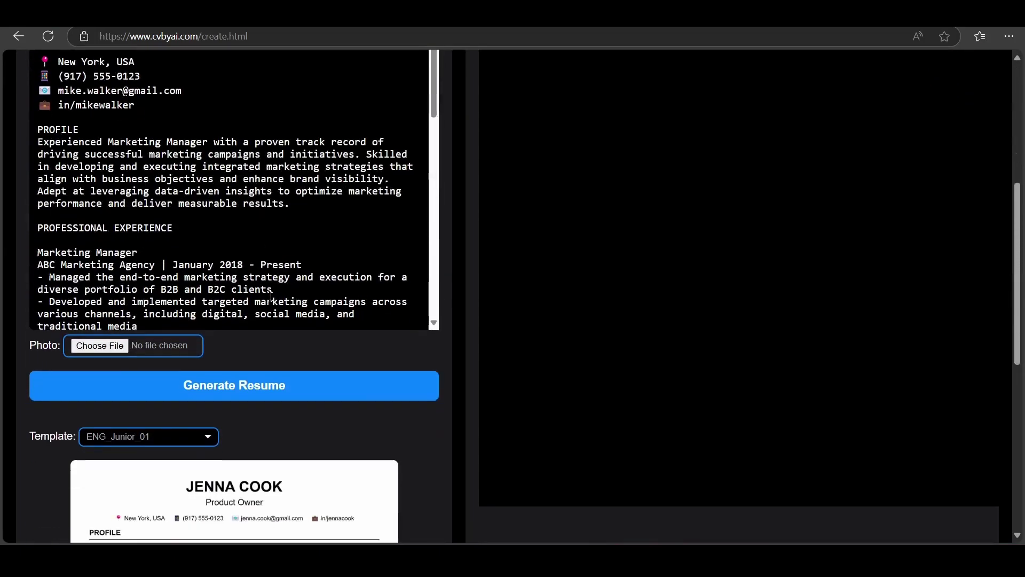
left_click_drag(1017, 234, 1016, 189)
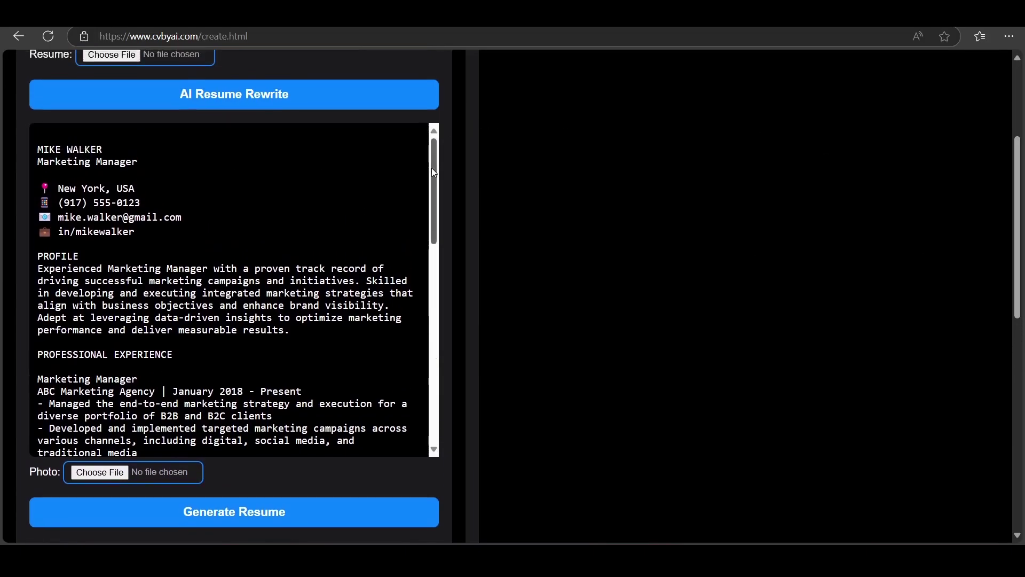
left_click_drag(432, 168, 442, 248)
scroll(442, 249, "down", 5)
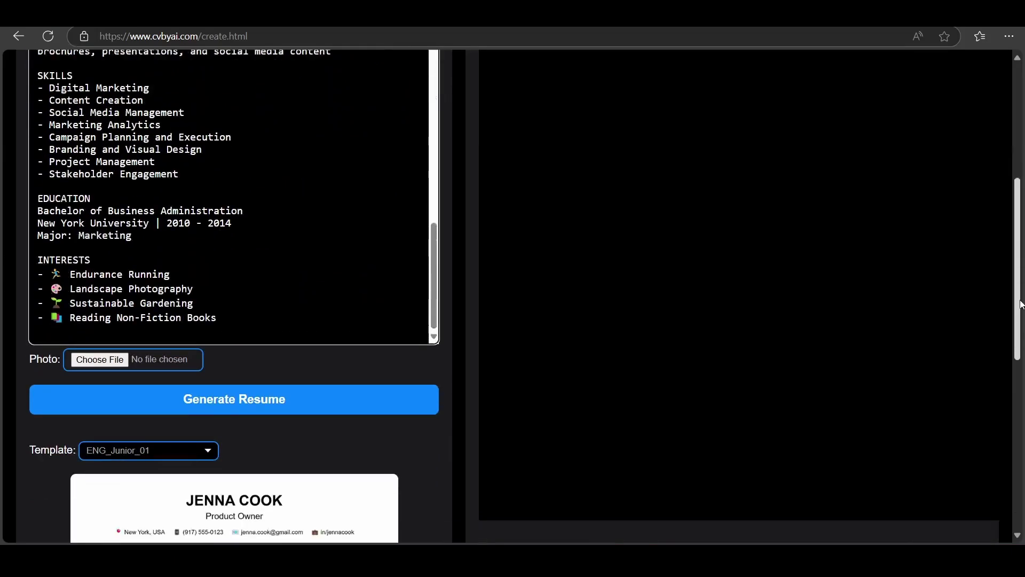
left_click(275, 270)
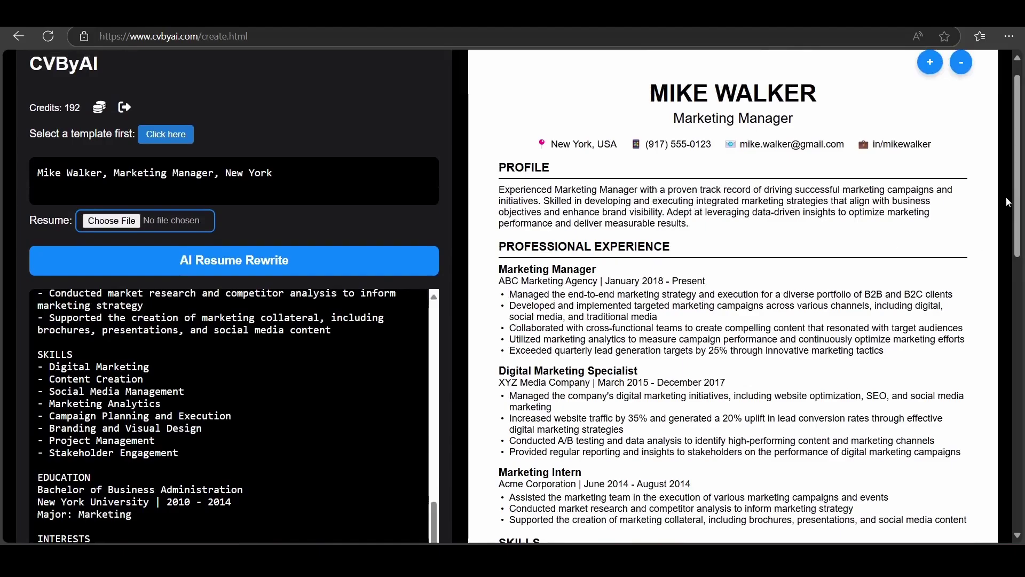
left_click(961, 66)
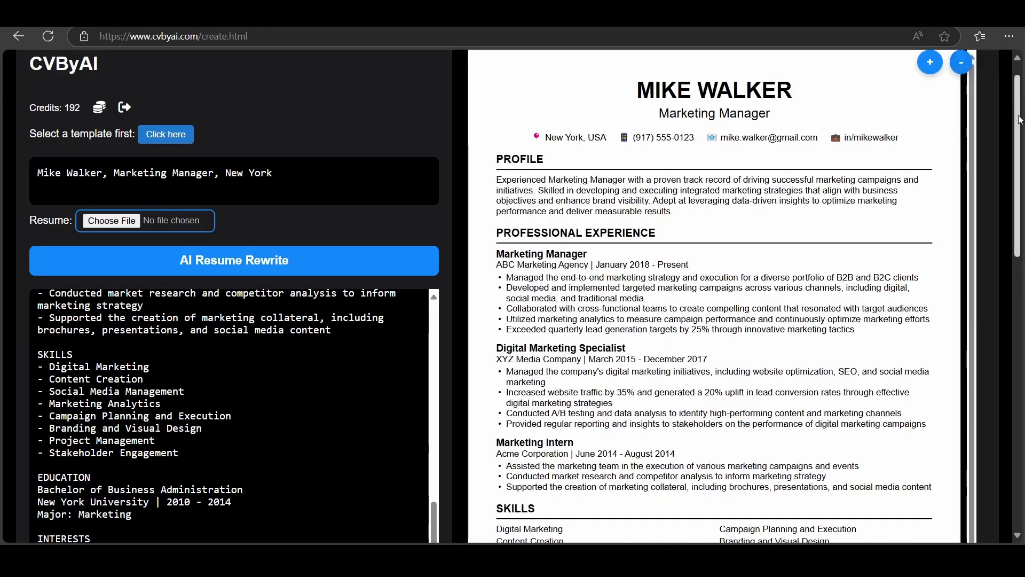
scroll(1015, 191, "down", 2)
scroll(1016, 190, "down", 2)
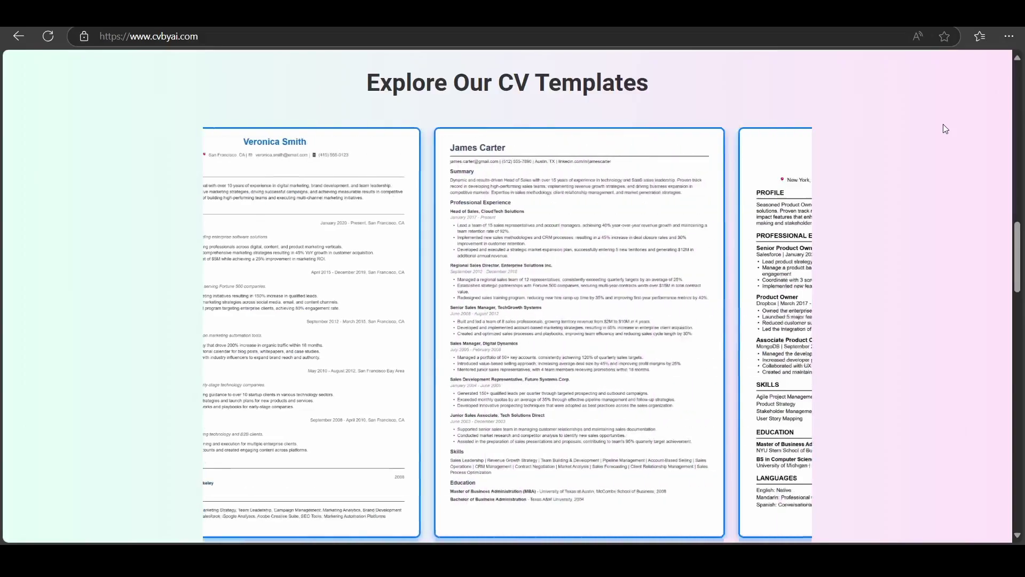
scroll(932, 218, "down", 5)
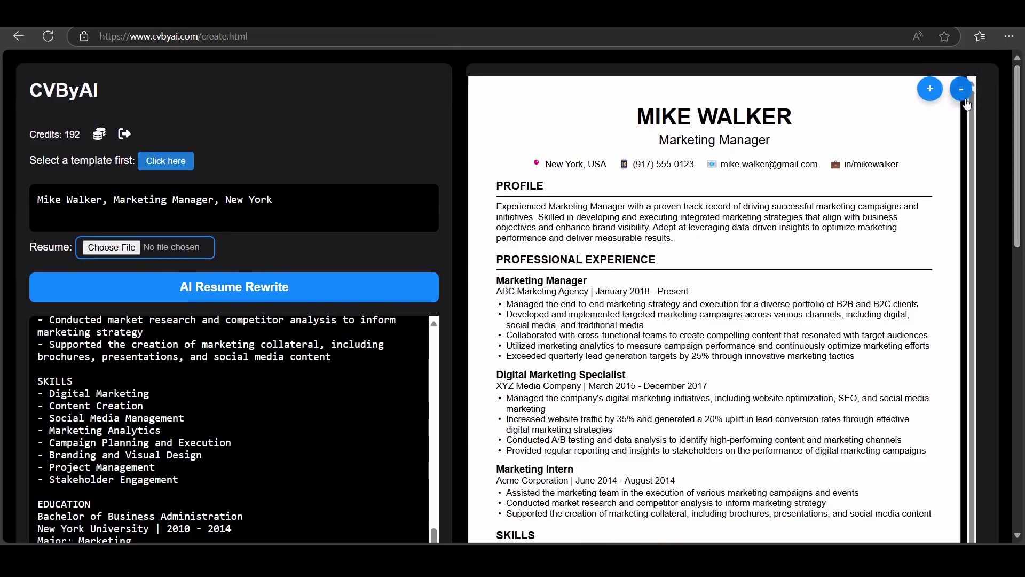
left_click(963, 91)
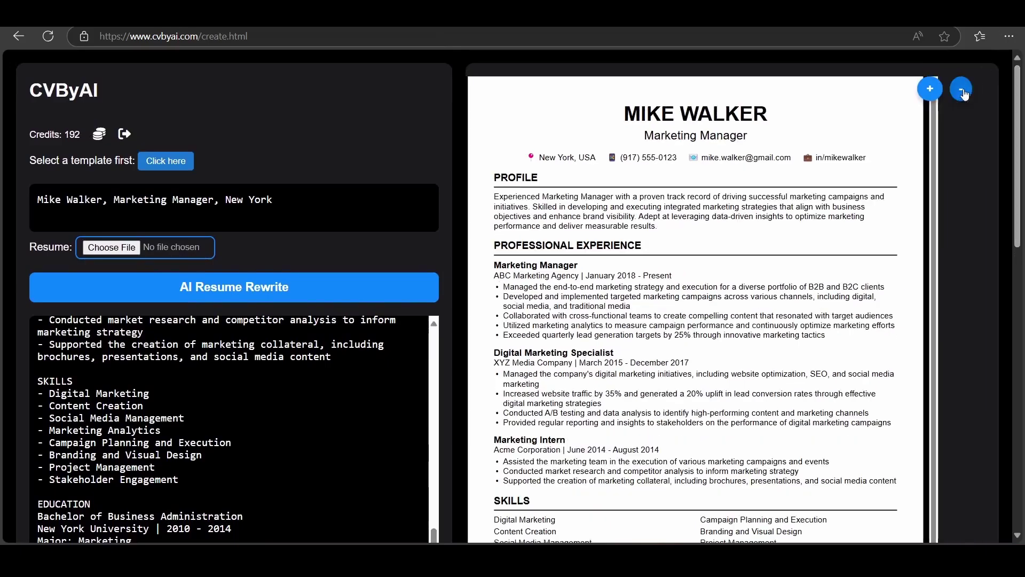